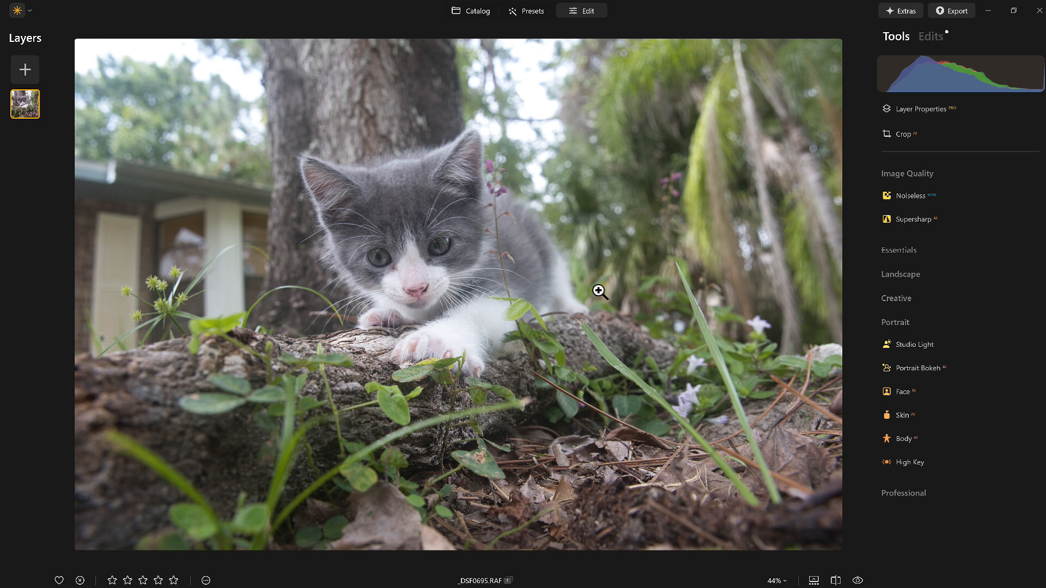
Step: In the RAW Develop tool's Light settings, set Smart Contrast to 24, Highlights to -50 and Shadows to 49
{"action": "left_click", "coordinate": [895, 252]}
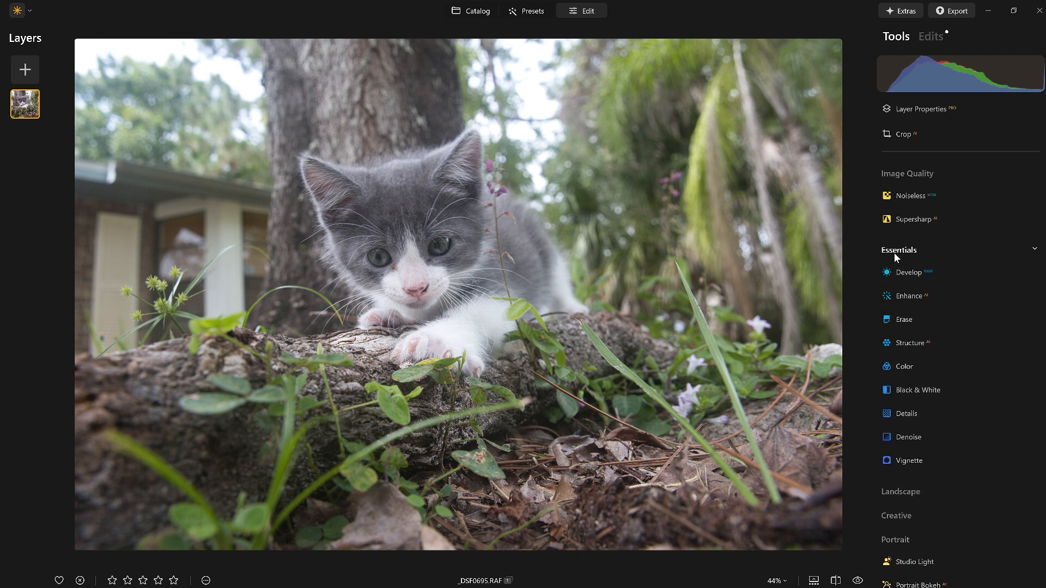
{"action": "left_click", "coordinate": [905, 272]}
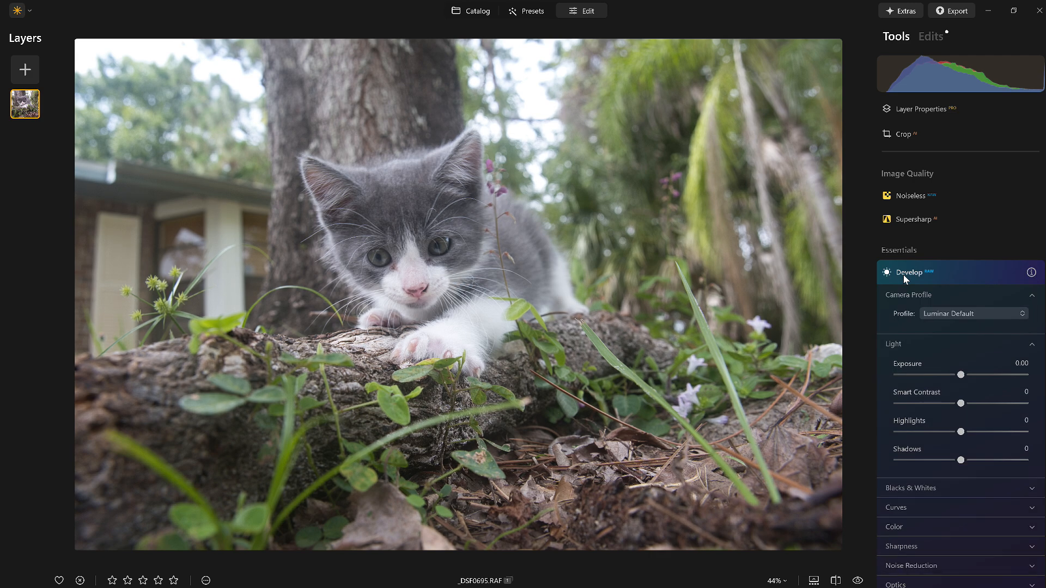
{"action": "left_click_drag", "start_coordinate": [960, 361], "coordinate": [977, 361]}
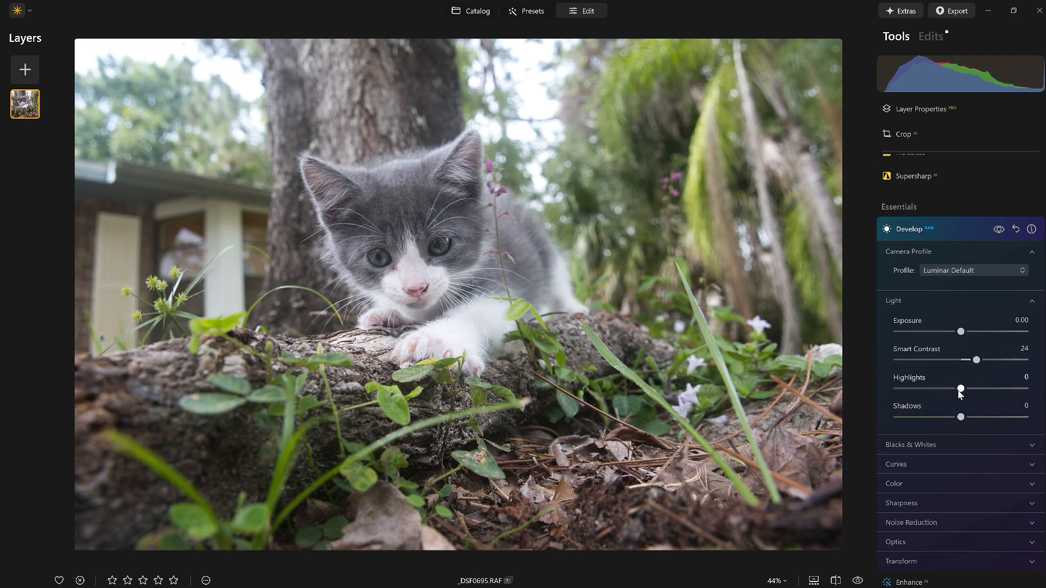
{"action": "left_click_drag", "start_coordinate": [961, 388], "coordinate": [929, 389]}
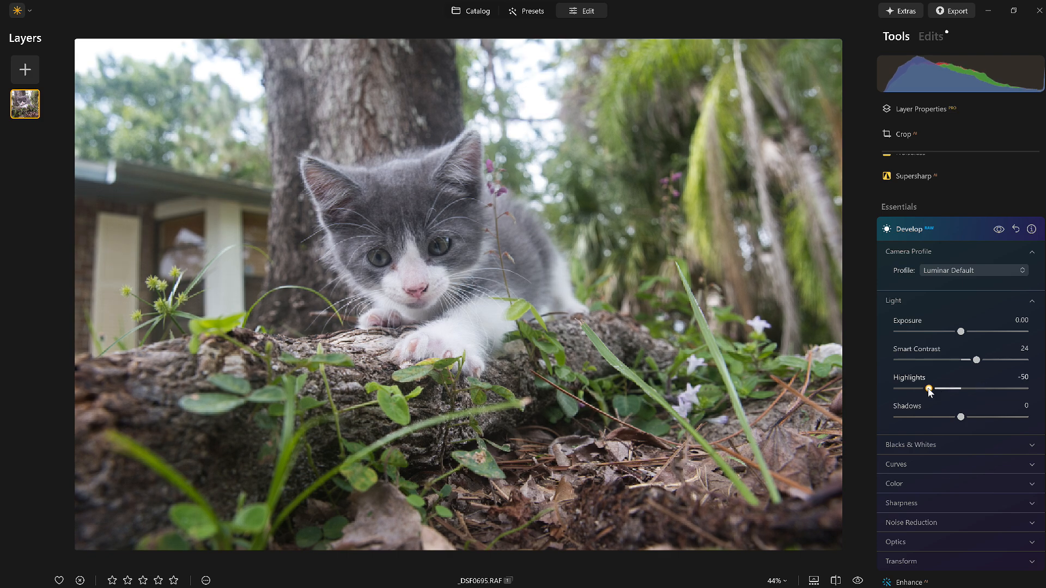
{"action": "left_click_drag", "start_coordinate": [964, 418], "coordinate": [994, 420]}
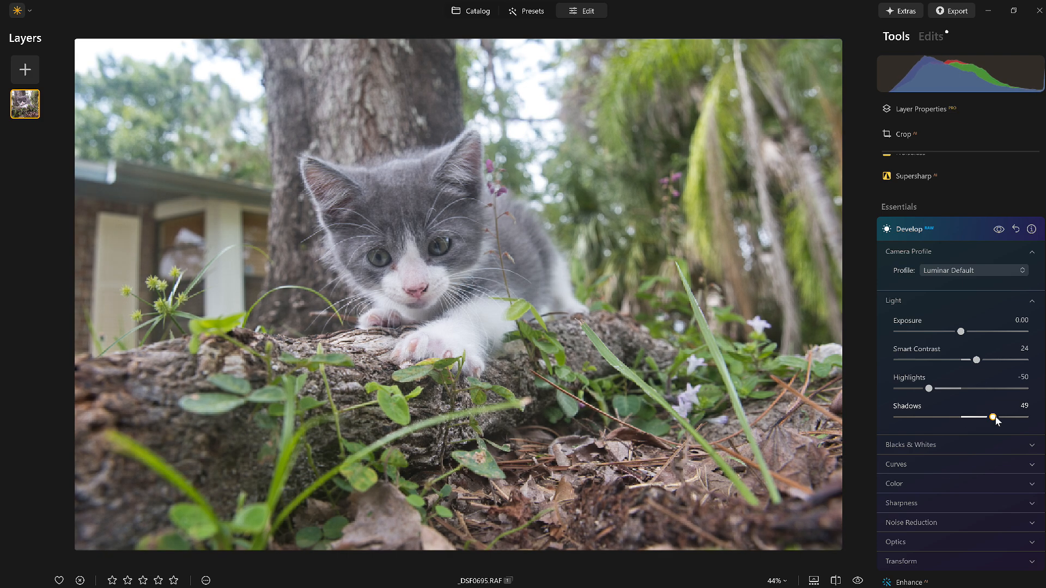
Step: Set Blacks to -44, Shadows to 66 and Whites to 20 in RAW Develop, and compare the photo with its original
{"action": "left_click", "coordinate": [933, 443]}
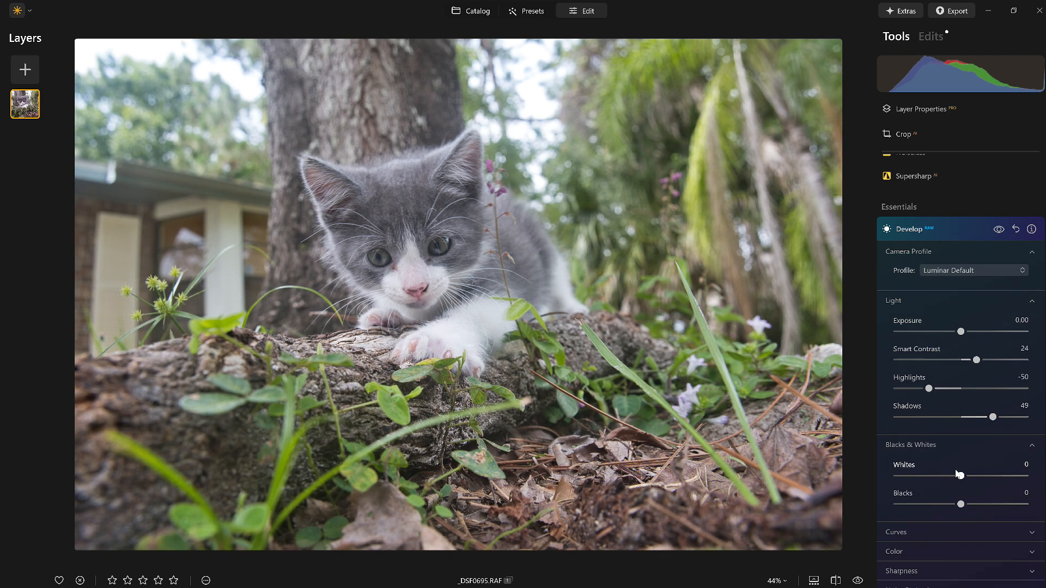
{"action": "left_click_drag", "start_coordinate": [961, 504], "coordinate": [934, 510]}
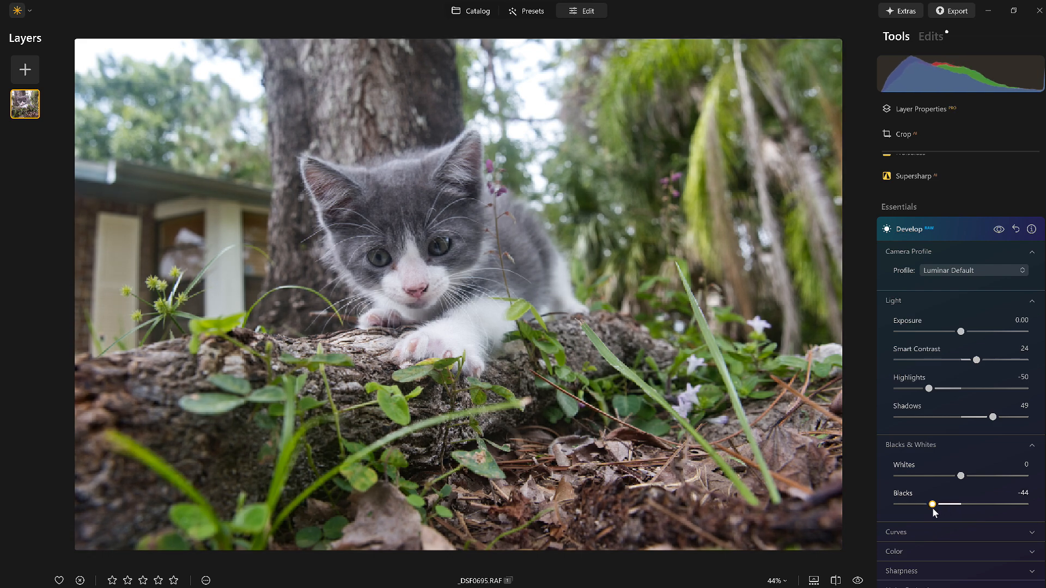
{"action": "left_click_drag", "start_coordinate": [992, 418], "coordinate": [1003, 418]}
{"action": "left_click_drag", "start_coordinate": [960, 476], "coordinate": [974, 476]}
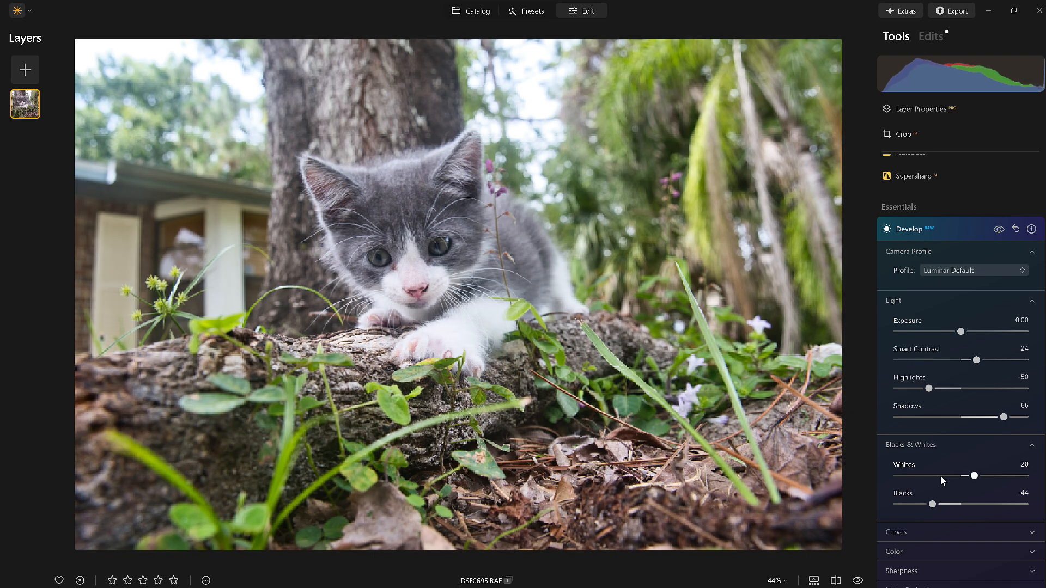
{"action": "left_click", "coordinate": [857, 581]}
{"action": "left_click", "coordinate": [856, 580]}
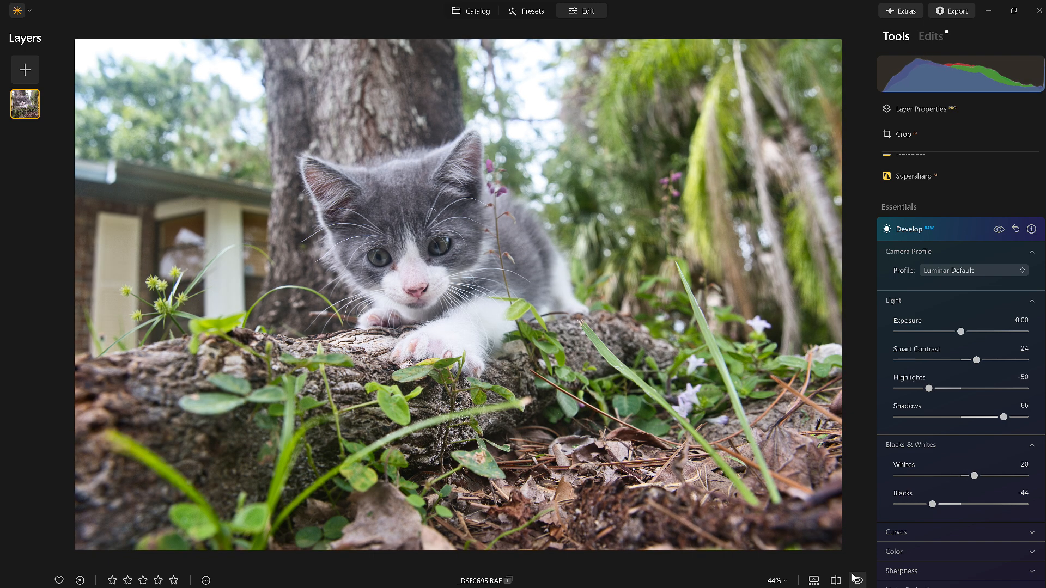
Step: Apply the creative Matte effect to the photo with Amount 41 and Fade 36
{"action": "left_click", "coordinate": [927, 232]}
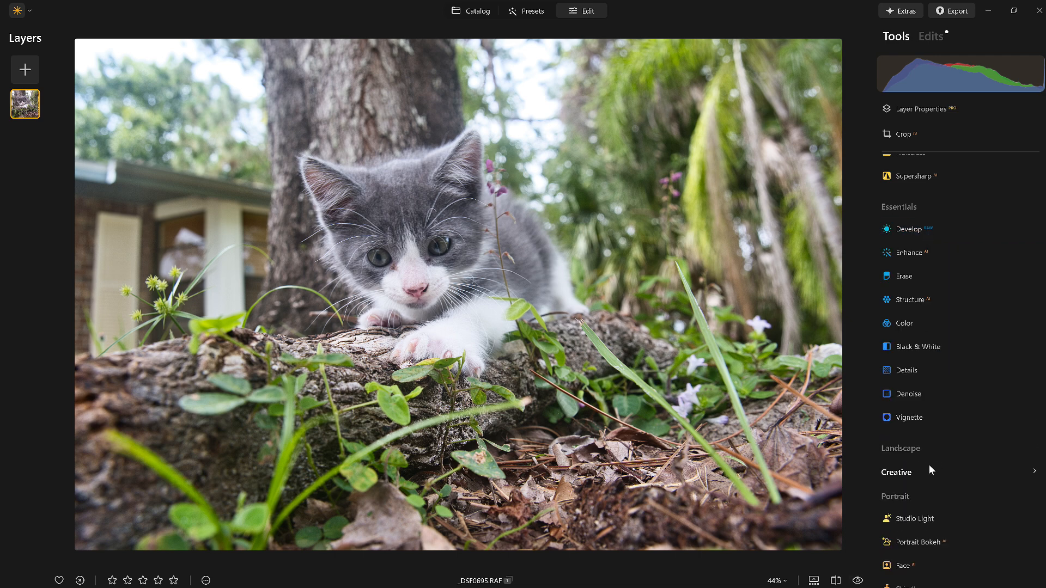
{"action": "left_click", "coordinate": [909, 476]}
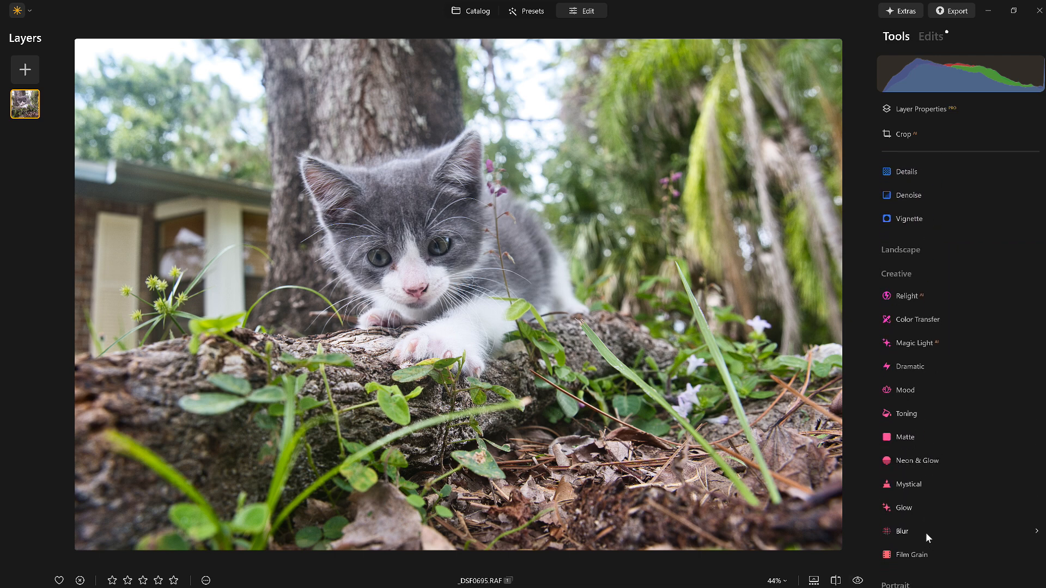
{"action": "left_click", "coordinate": [909, 436]}
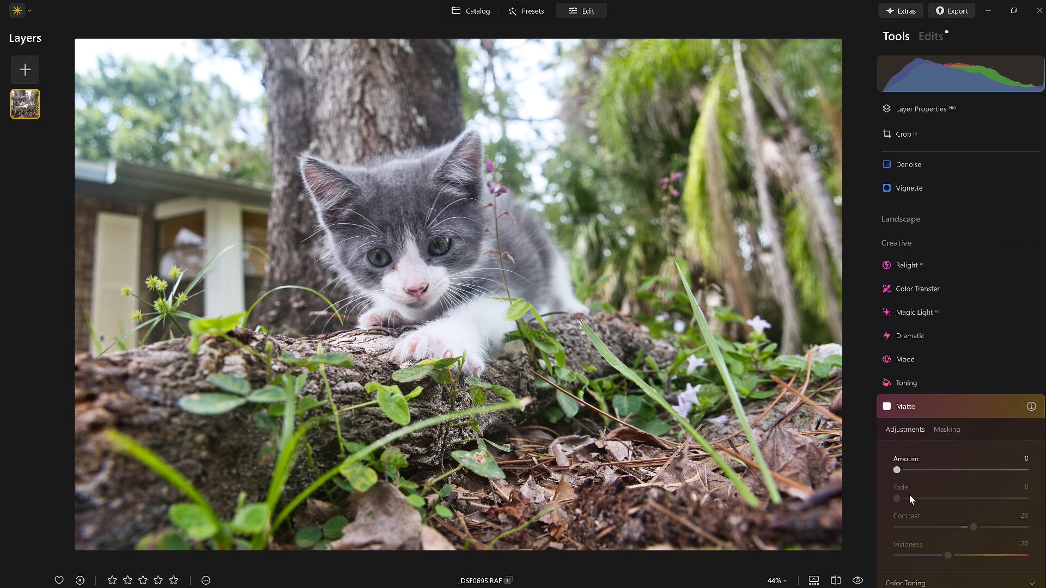
{"action": "left_click_drag", "start_coordinate": [898, 449], "coordinate": [959, 459]}
{"action": "left_click_drag", "start_coordinate": [896, 478], "coordinate": [951, 449]}
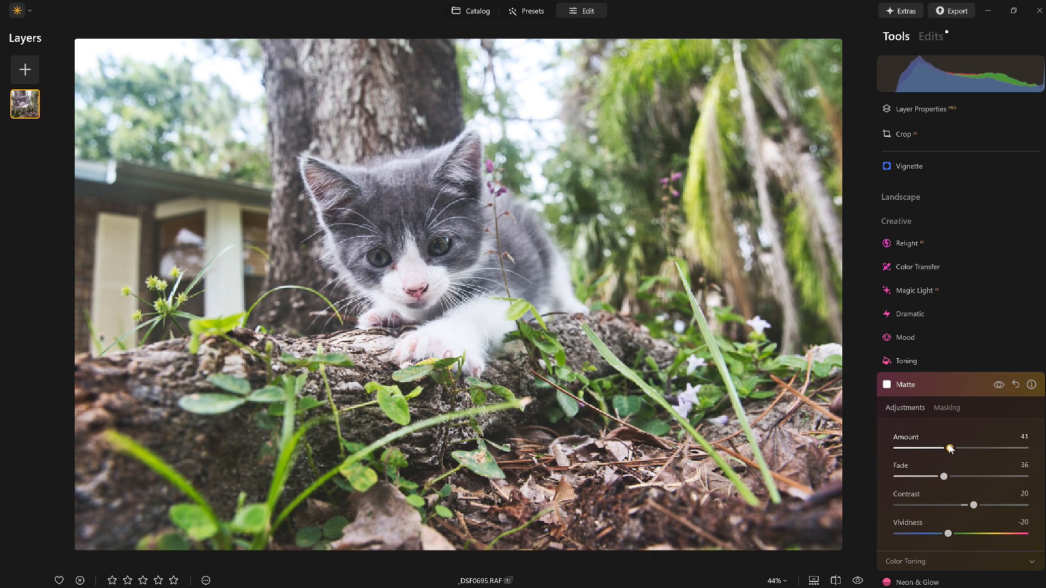
{"action": "left_click", "coordinate": [946, 384]}
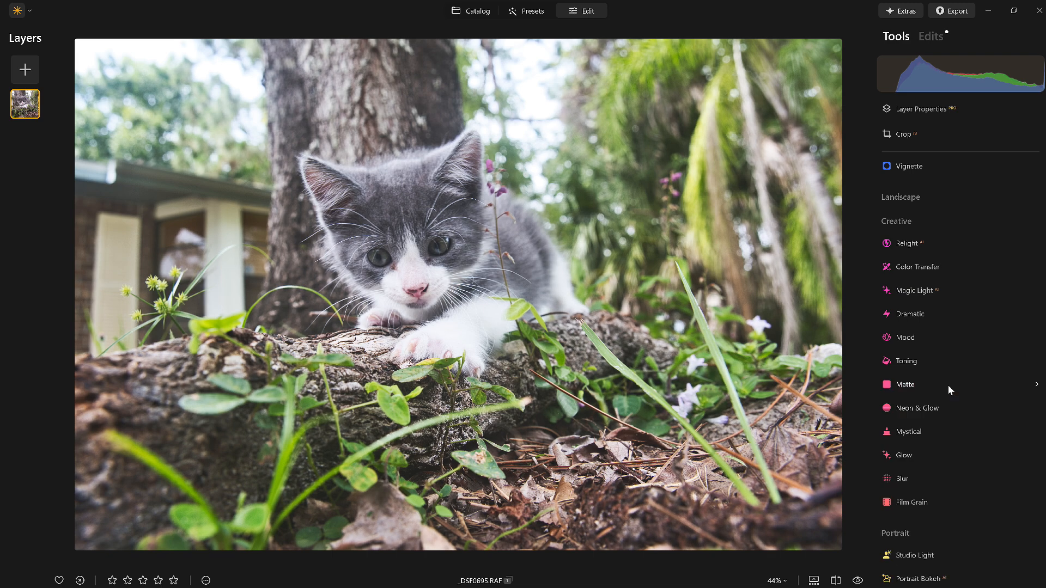
Step: Reopen the RAW Develop edit among the applied edits, set its Optics Lens Distortion to -95, and compare with the original
{"action": "scroll", "coordinate": [948, 384], "scroll_direction": "up", "scroll_amount": 5}
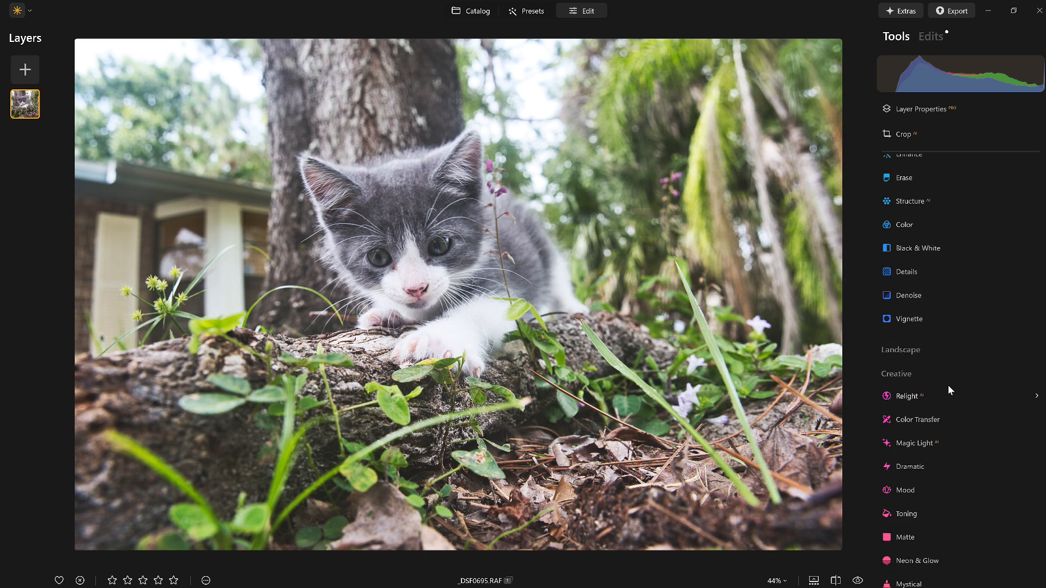
{"action": "left_click", "coordinate": [932, 42]}
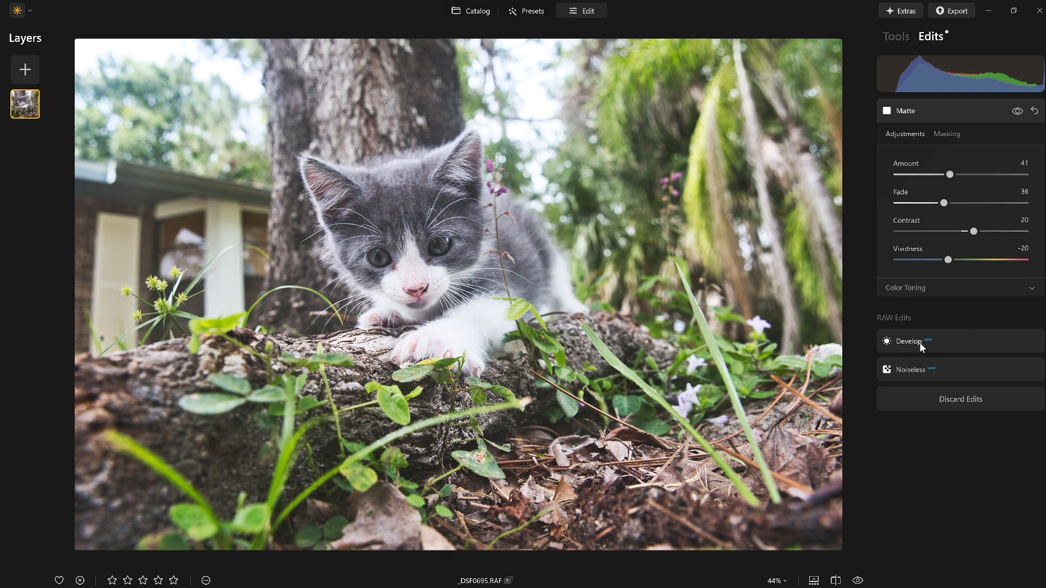
{"action": "left_click", "coordinate": [896, 36]}
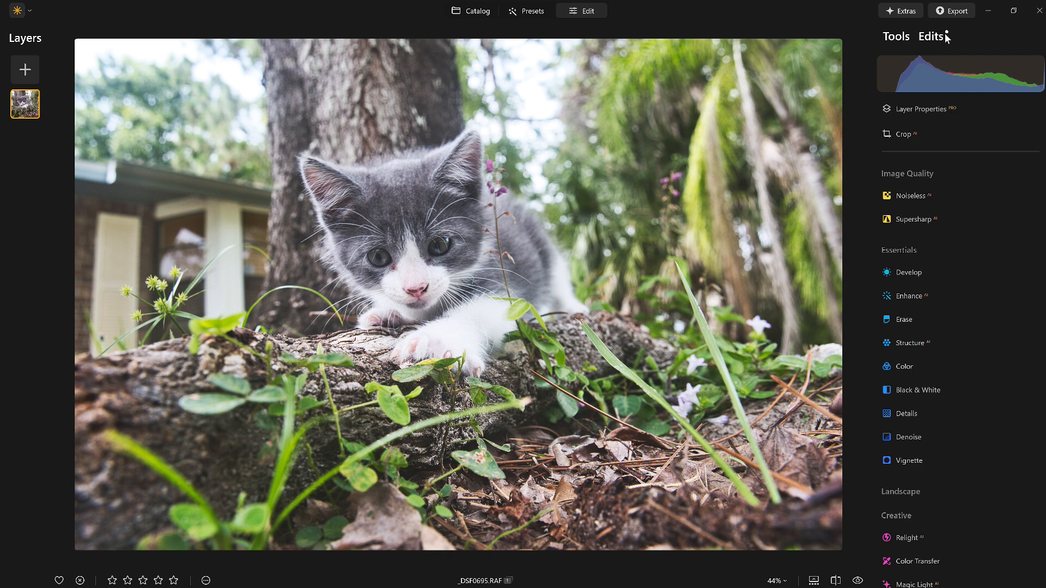
{"action": "left_click", "coordinate": [945, 37]}
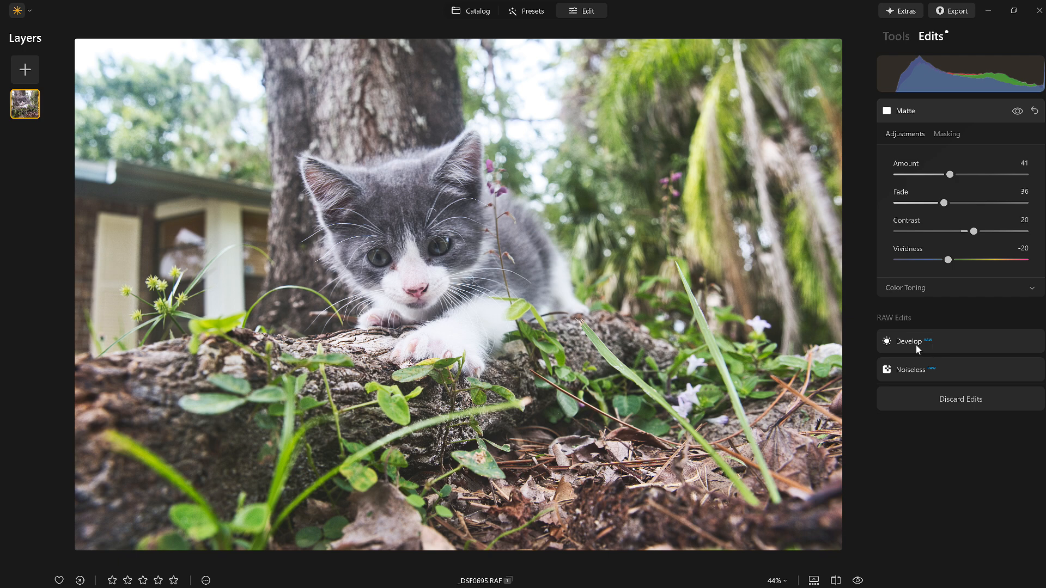
{"action": "left_click", "coordinate": [932, 343]}
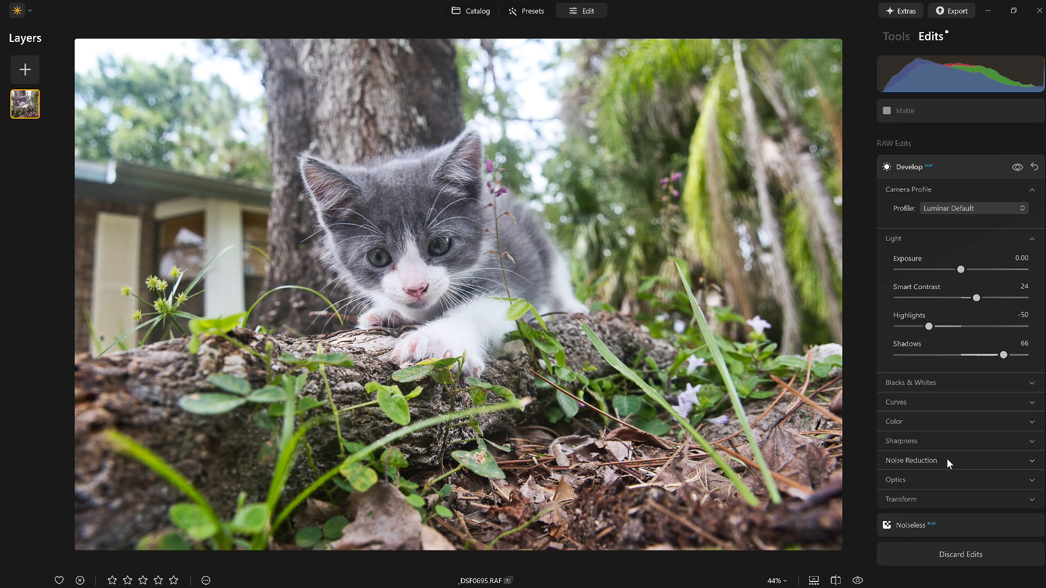
{"action": "left_click", "coordinate": [919, 482]}
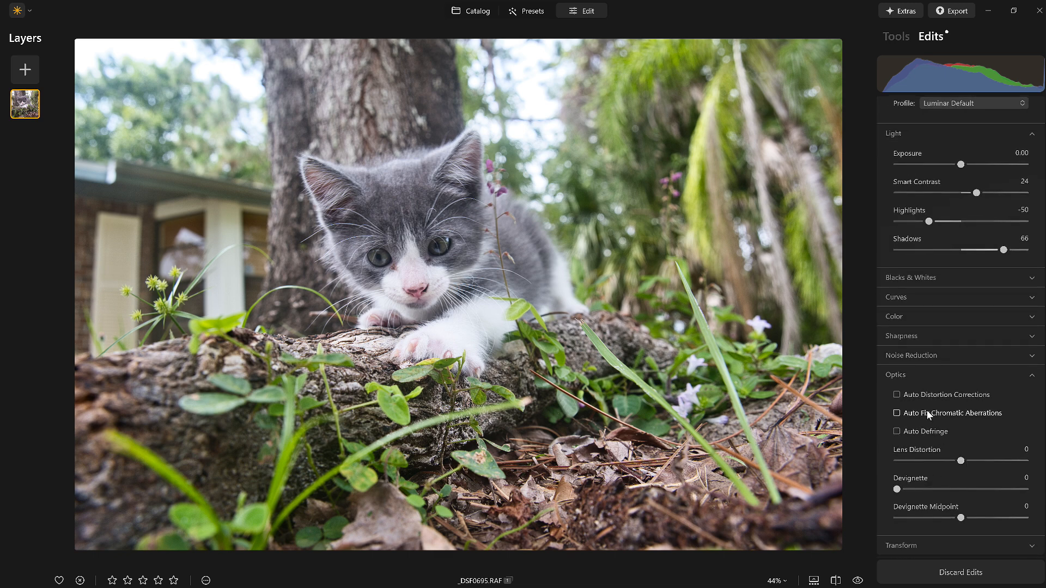
{"action": "left_click_drag", "start_coordinate": [960, 461], "coordinate": [900, 464]}
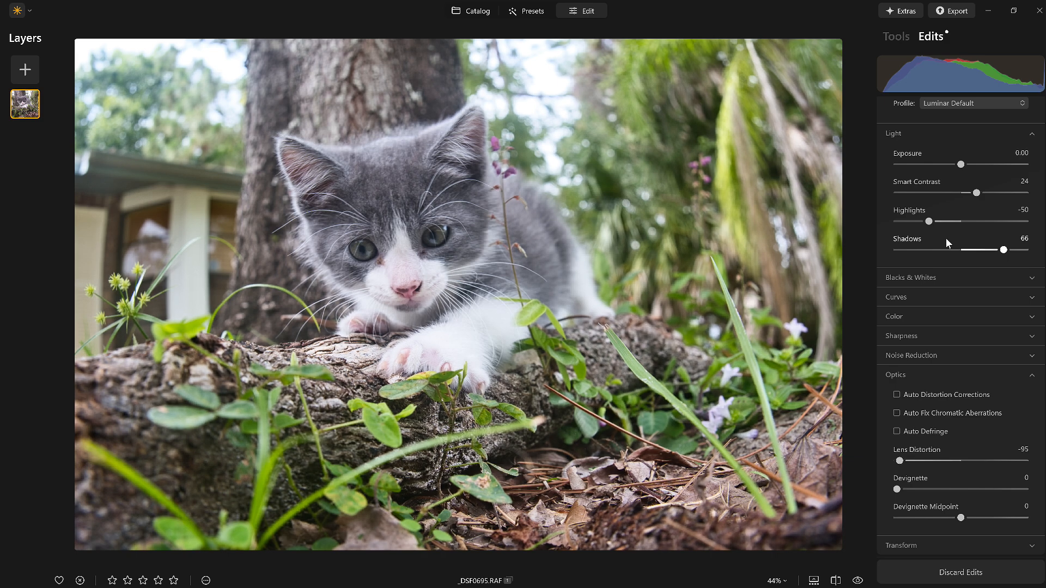
{"action": "left_click", "coordinate": [858, 581]}
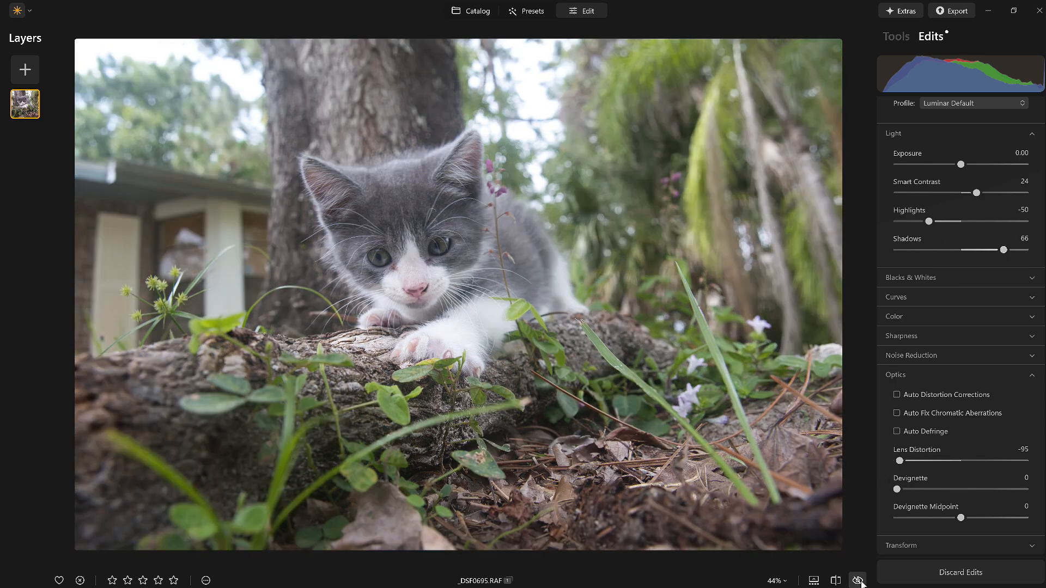
{"action": "left_click", "coordinate": [858, 581]}
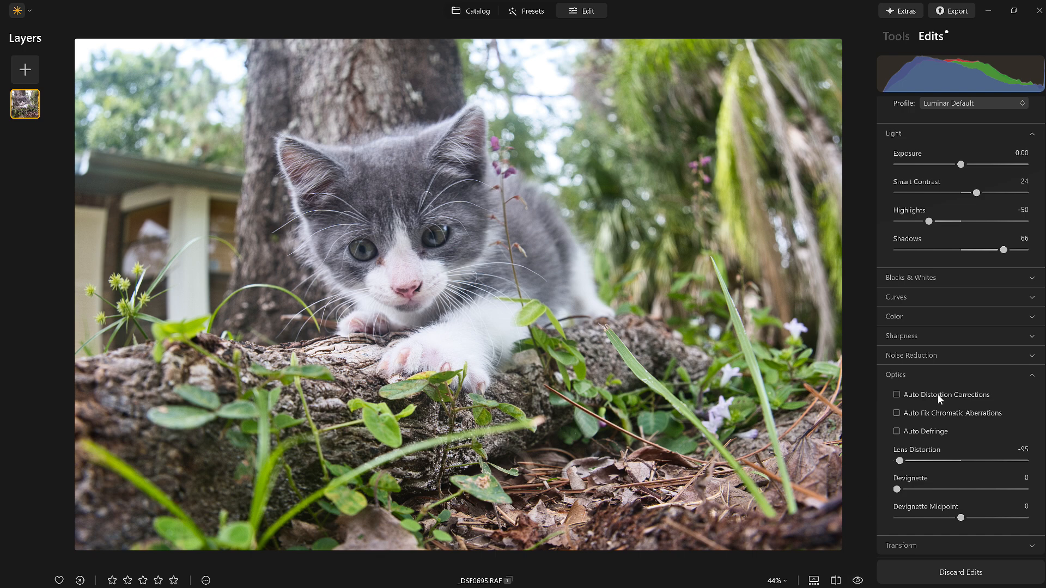
Step: Set the RAW Develop edit's Horizontal transform to -14, trying positive and negative Vertical values and resetting Vertical to 0
{"action": "left_click", "coordinate": [911, 377]}
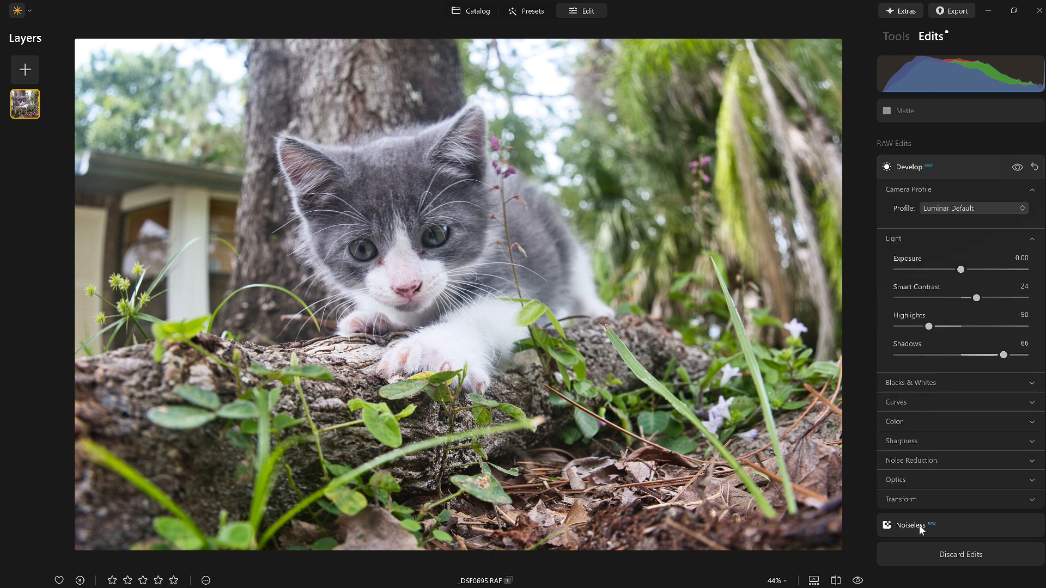
{"action": "left_click", "coordinate": [910, 498]}
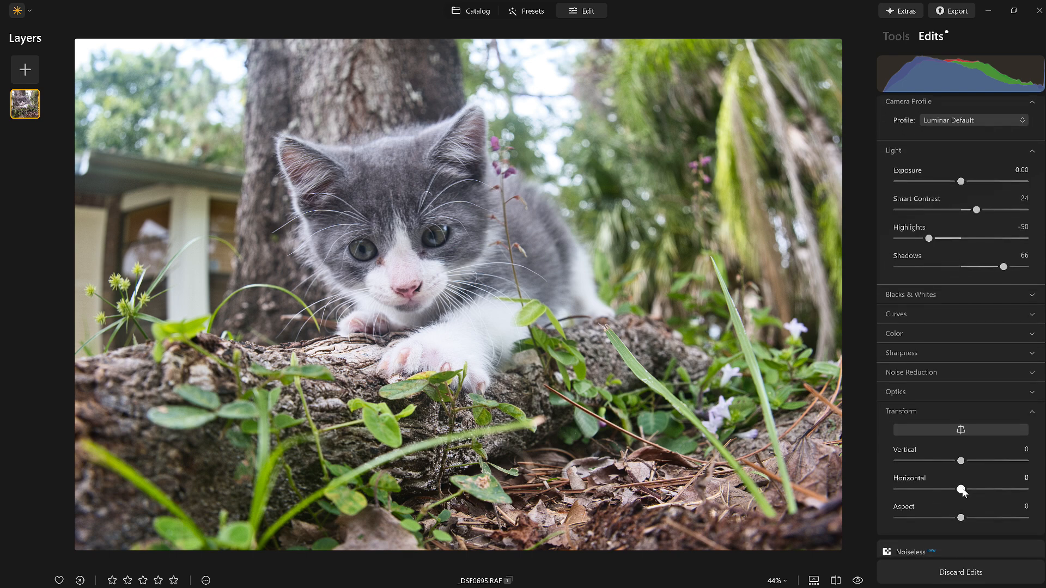
{"action": "mouse_move", "coordinate": [961, 490]}
{"action": "left_mouse_down"}
{"action": "mouse_move", "coordinate": [980, 492]}
{"action": "mouse_move", "coordinate": [947, 491]}
{"action": "left_mouse_up"}
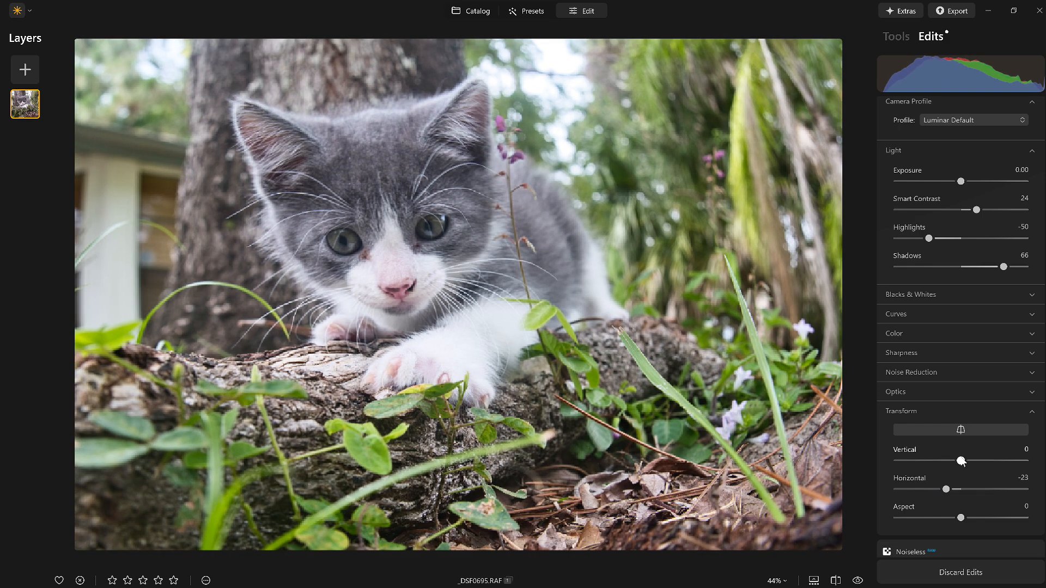
{"action": "left_click_drag", "start_coordinate": [961, 461], "coordinate": [990, 468]}
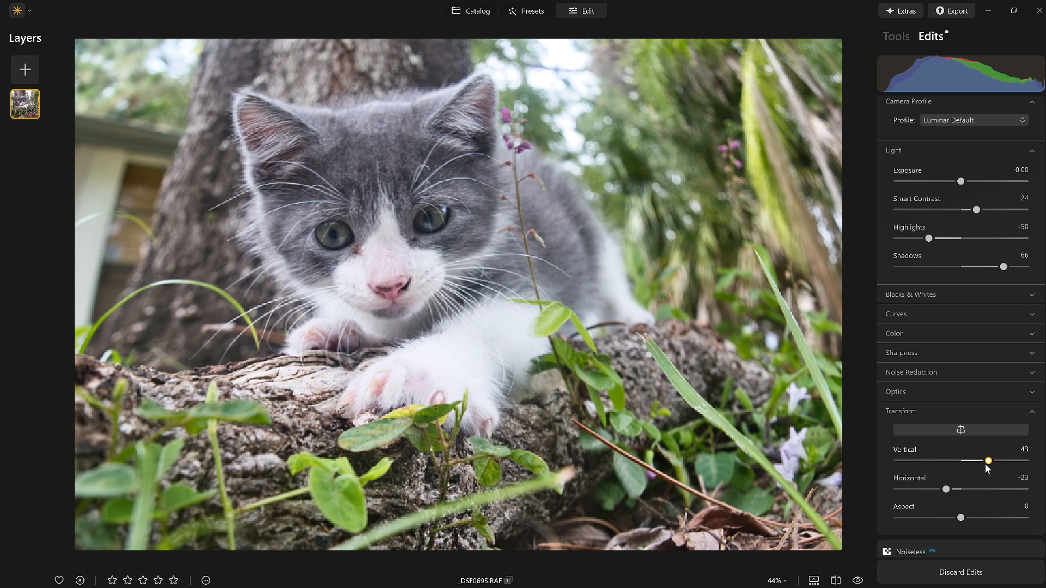
{"action": "left_click_drag", "start_coordinate": [986, 465], "coordinate": [942, 470]}
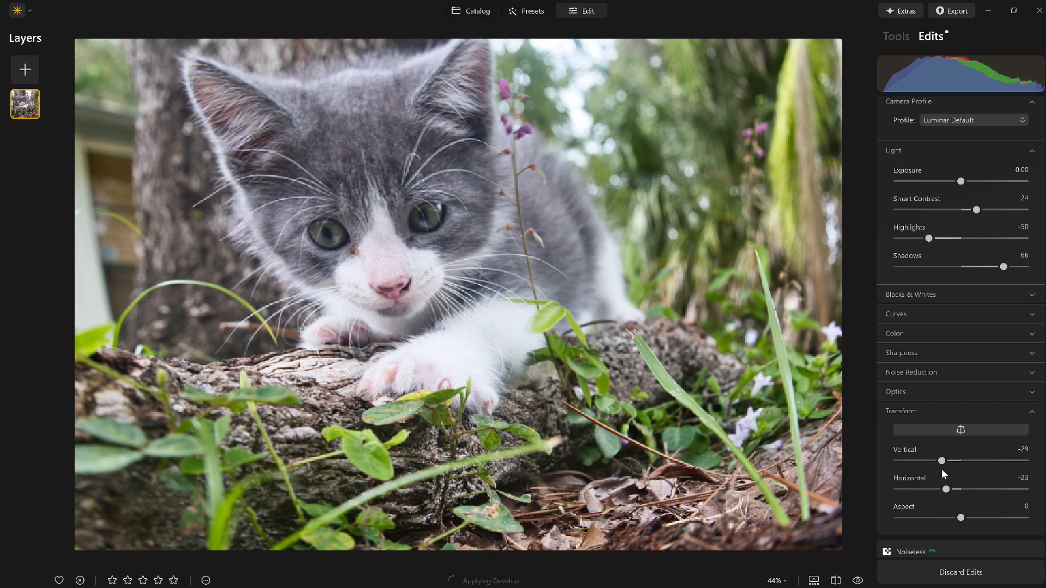
{"action": "double_click", "coordinate": [937, 463]}
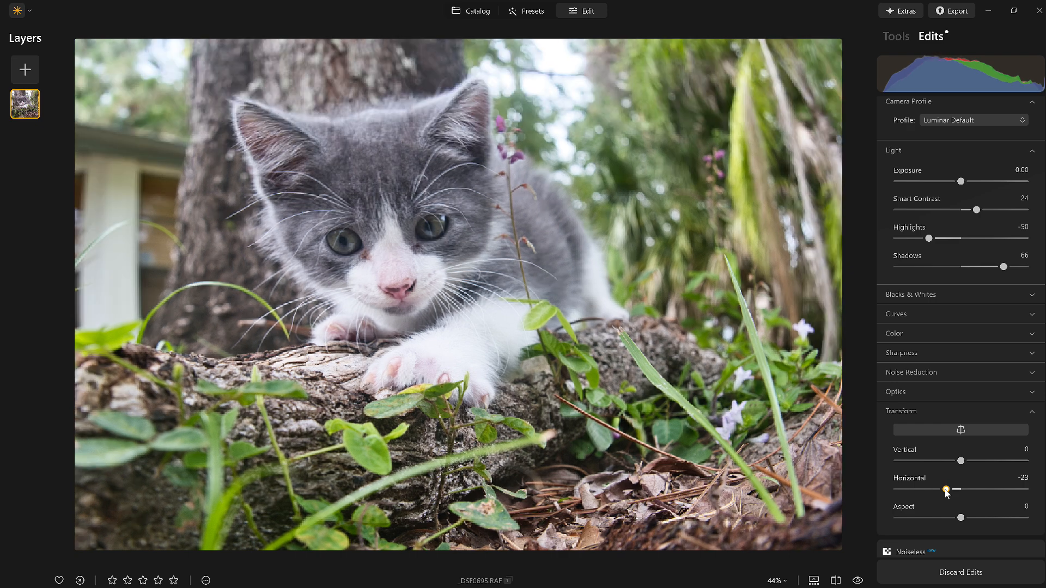
{"action": "left_click_drag", "start_coordinate": [945, 489], "coordinate": [951, 489]}
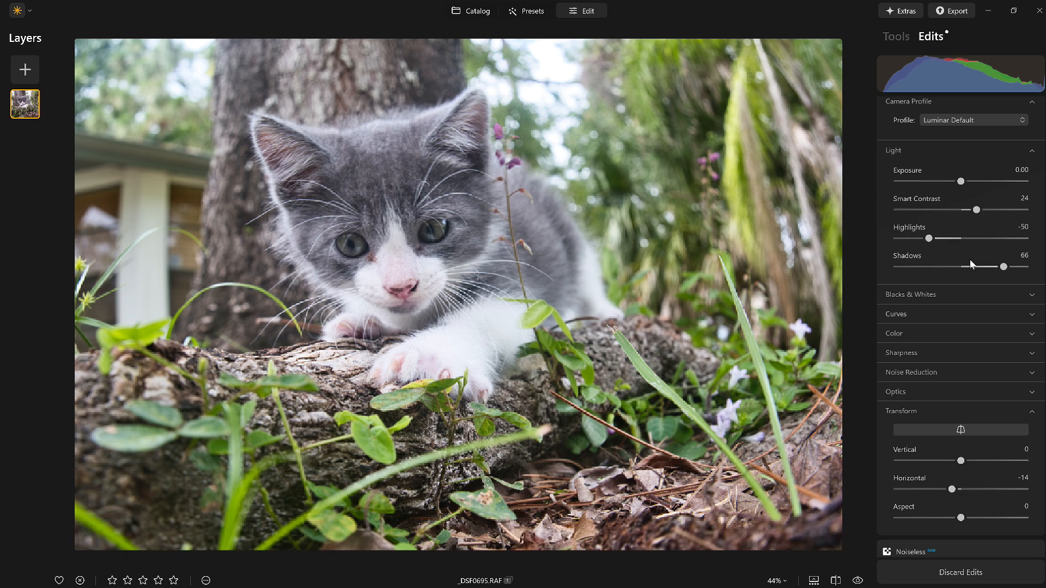
Step: Add a separate non-RAW Develop adjustment to the photo with its Optics Lens Distortion set to -40
{"action": "left_click", "coordinate": [889, 37]}
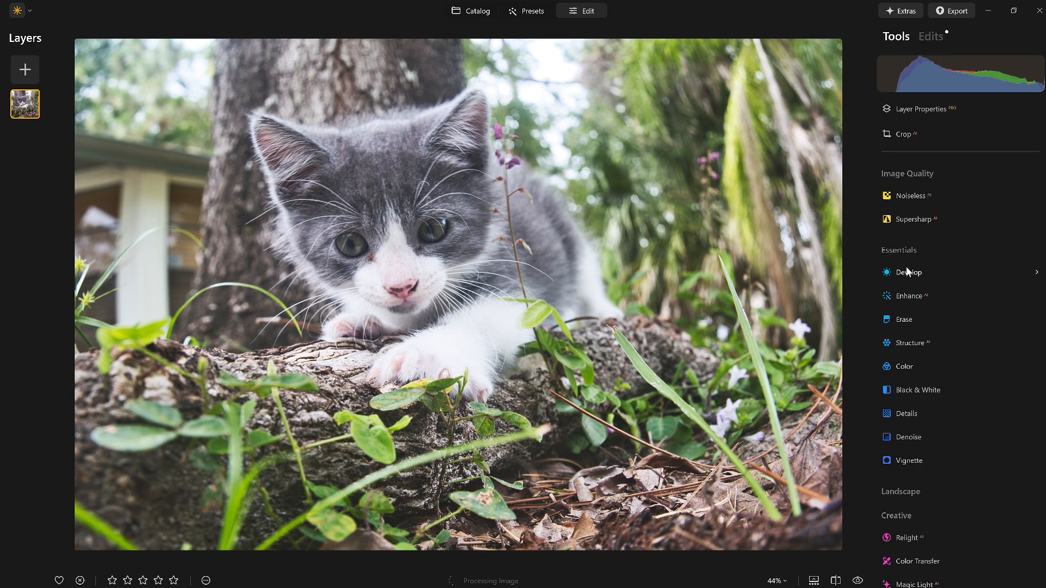
{"action": "left_click", "coordinate": [915, 273]}
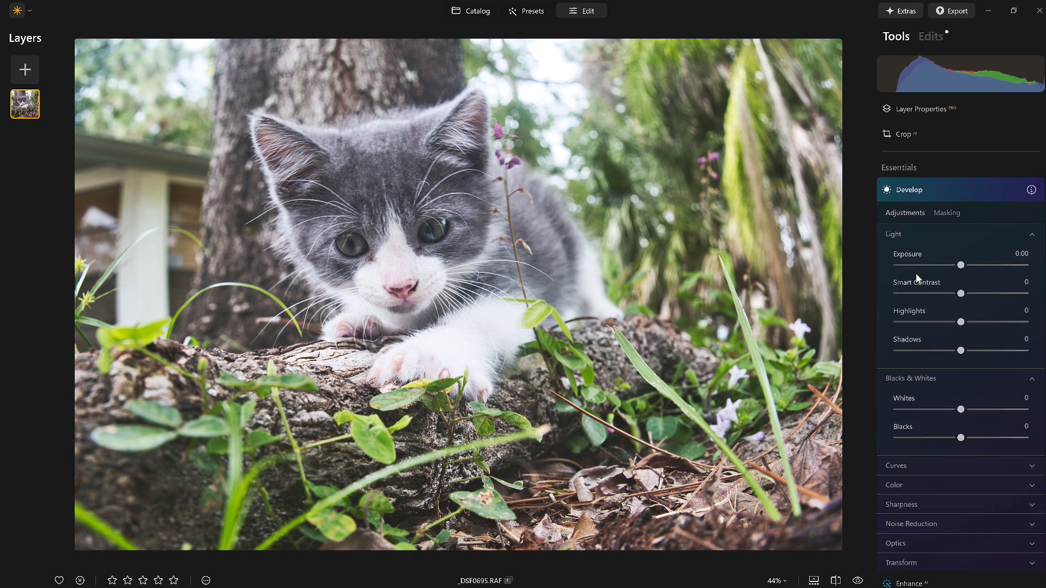
{"action": "scroll", "coordinate": [968, 506], "scroll_direction": "down", "scroll_amount": 3}
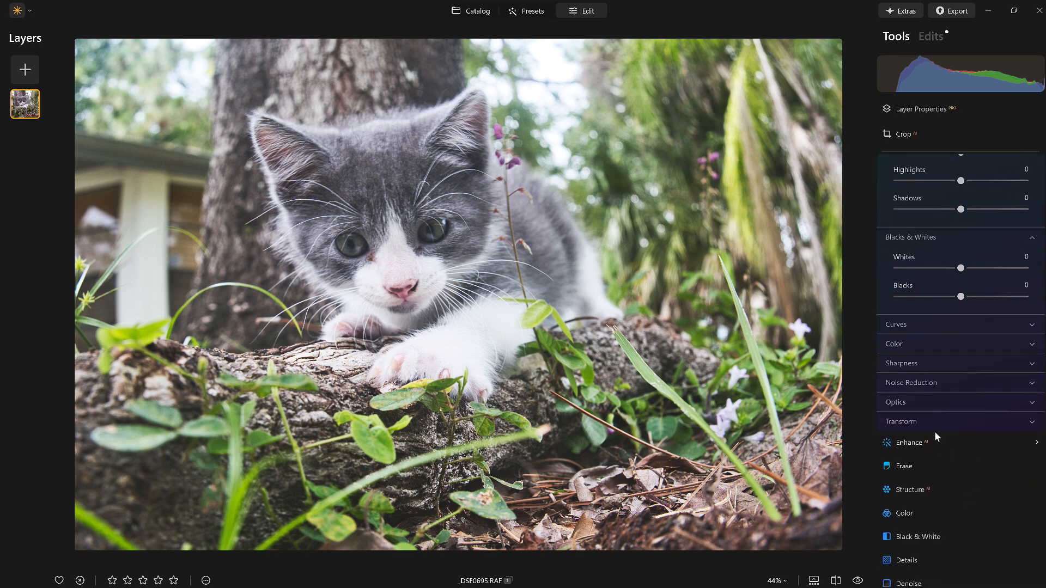
{"action": "left_click", "coordinate": [916, 404]}
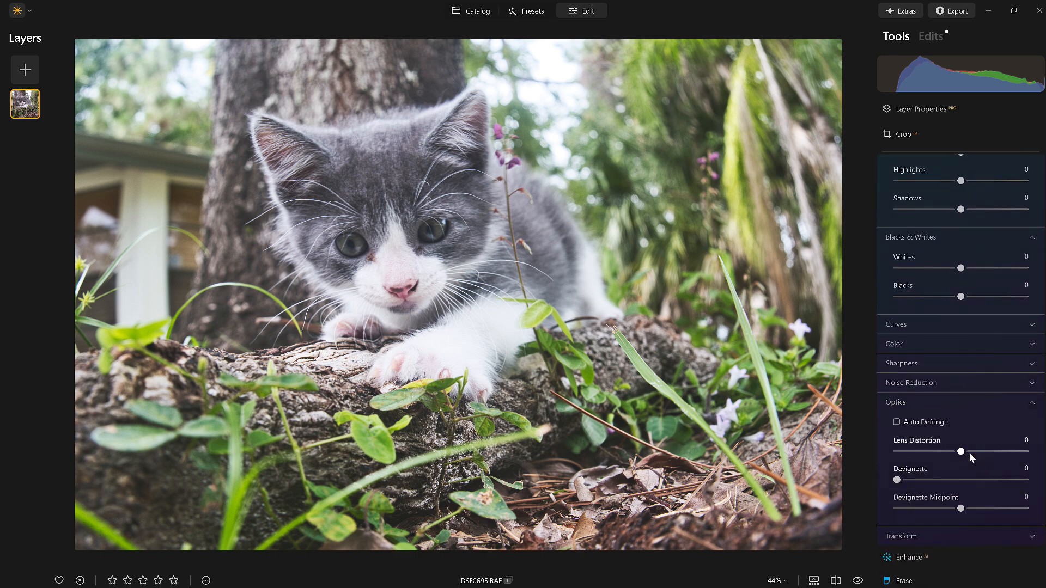
{"action": "left_click_drag", "start_coordinate": [951, 455], "coordinate": [934, 455]}
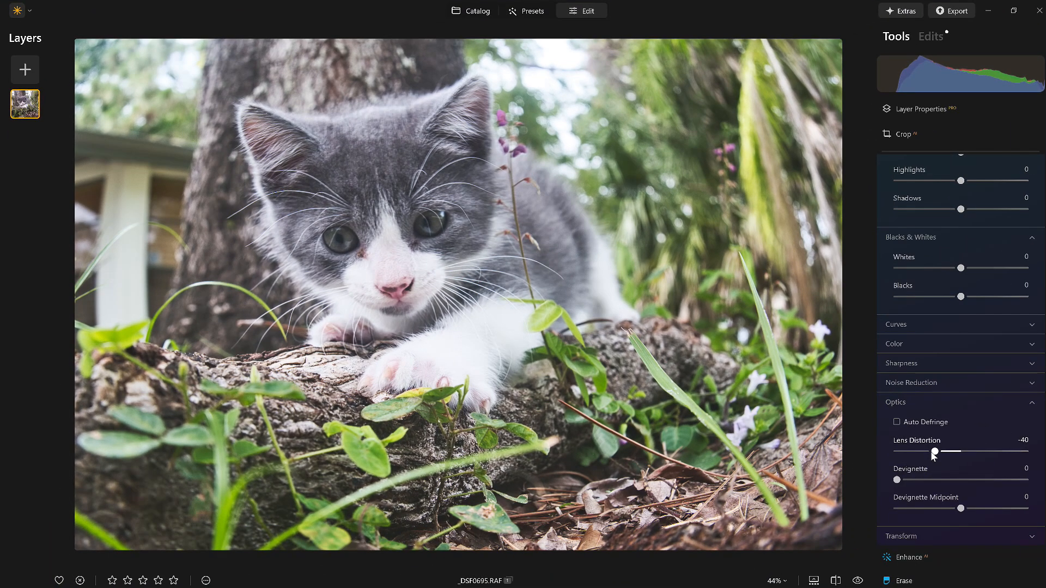
Step: Compare the edited kitten photo with the original, and save its adjustments as a preset named "Wide angle v3"
{"action": "left_click", "coordinate": [859, 581]}
{"action": "left_click", "coordinate": [860, 582]}
{"action": "left_click", "coordinate": [205, 580]}
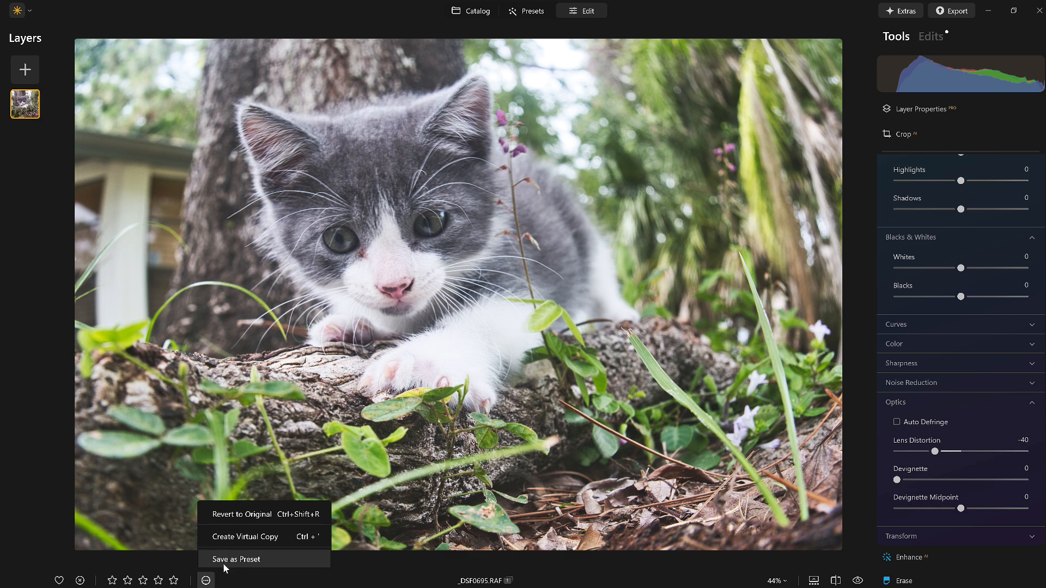
{"action": "left_click", "coordinate": [227, 560]}
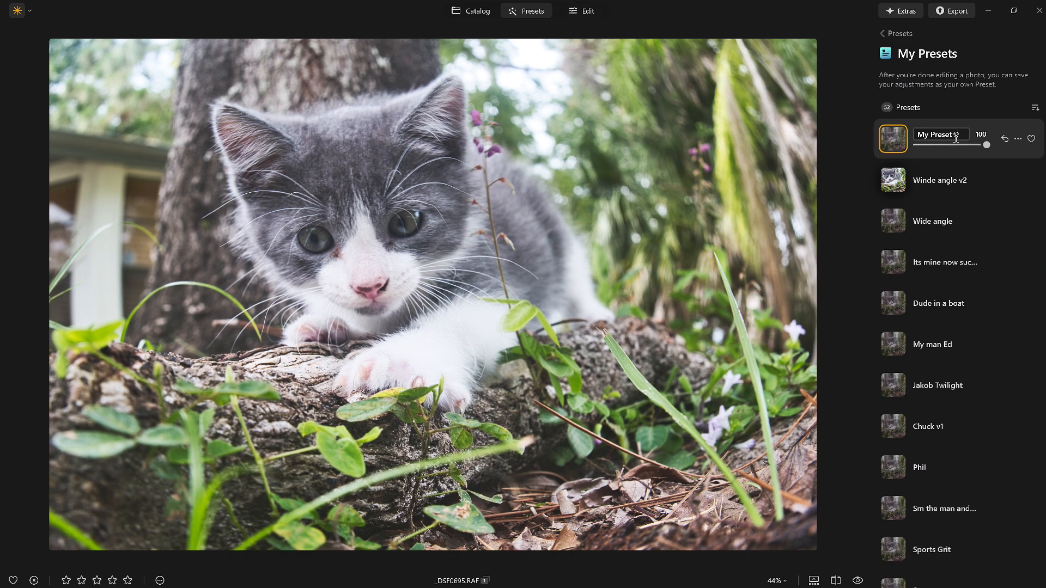
{"action": "left_click_drag", "start_coordinate": [961, 134], "coordinate": [902, 136]}
{"action": "type", "text": "Wide angle"}
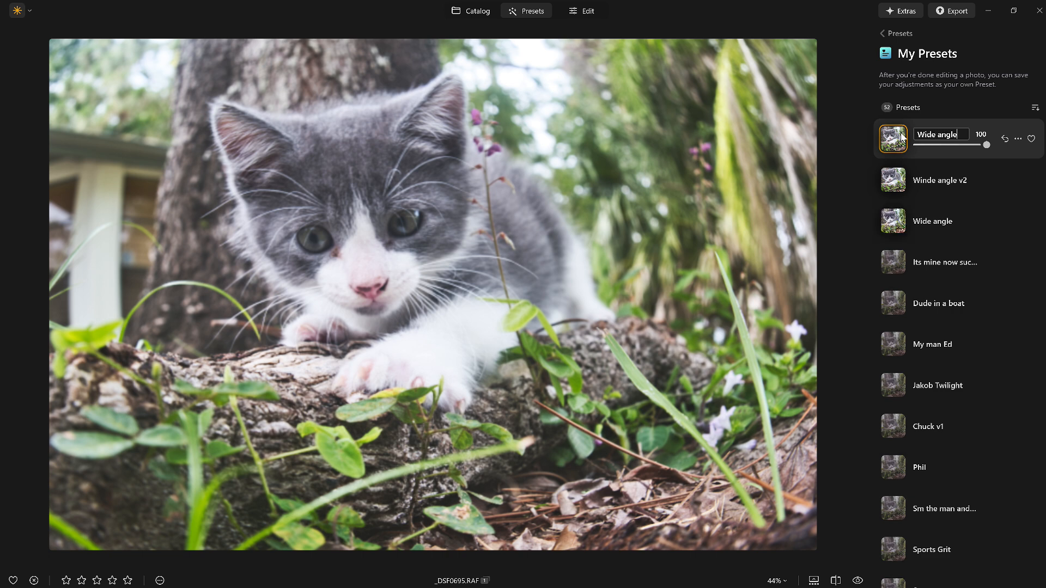
{"action": "type", "text": " v3"}
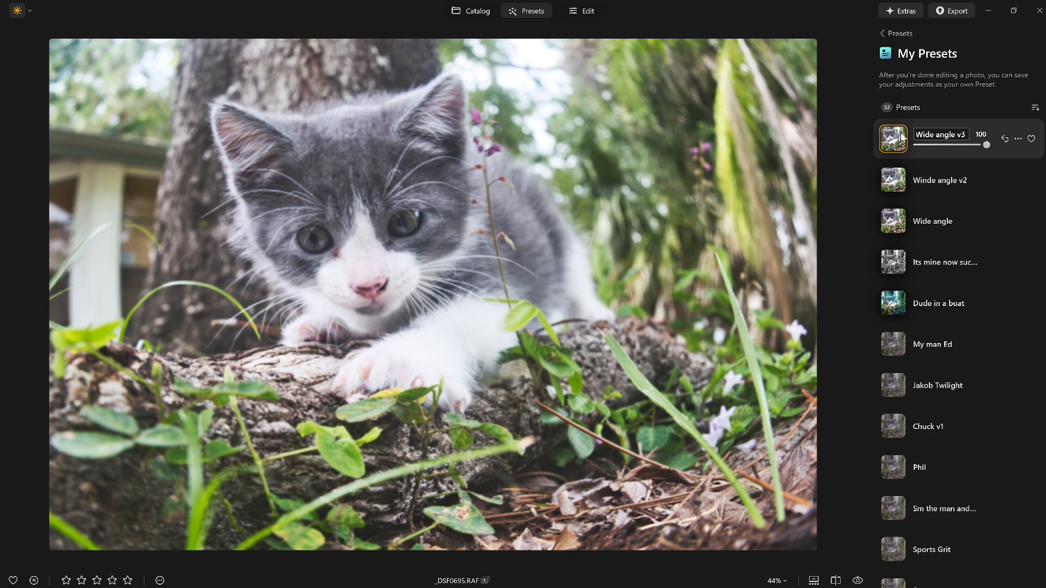
{"action": "key", "text": "Return"}
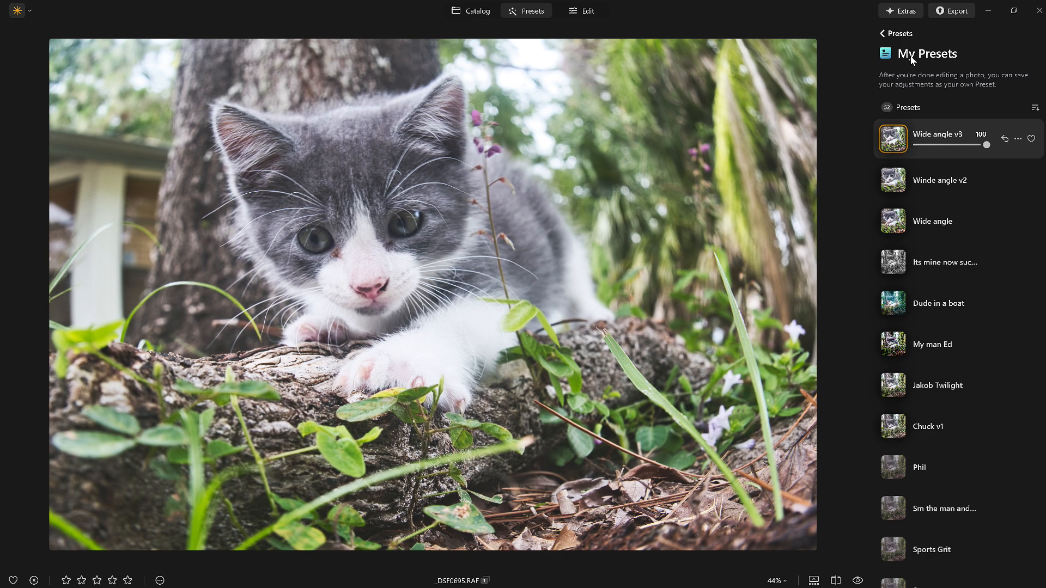
Step: Reduce the strength of the Wide angle v3 preset to 53 and compare the photo with the original
{"action": "left_click_drag", "start_coordinate": [985, 145], "coordinate": [954, 148]}
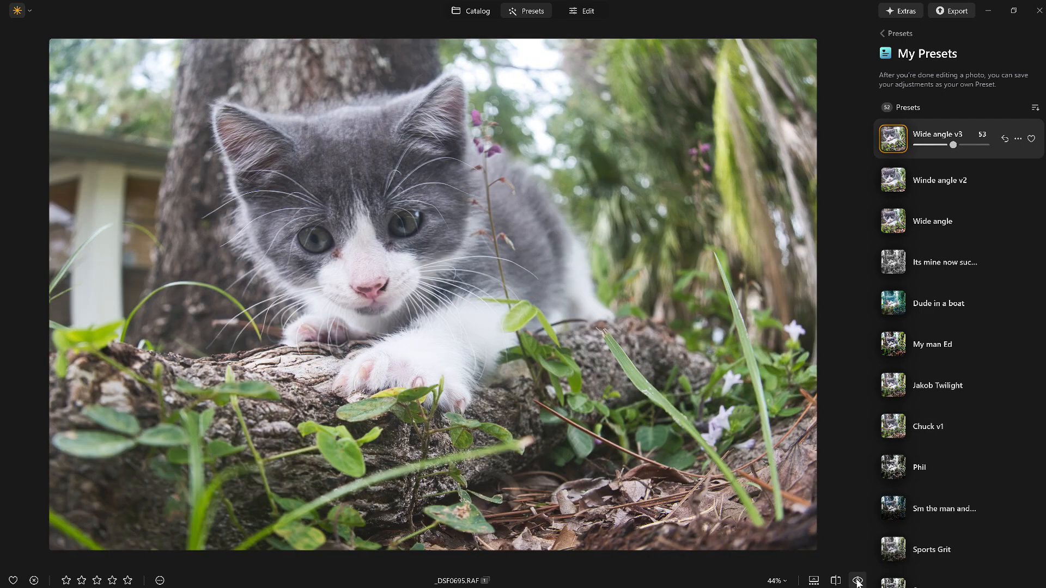
{"action": "left_click", "coordinate": [857, 581]}
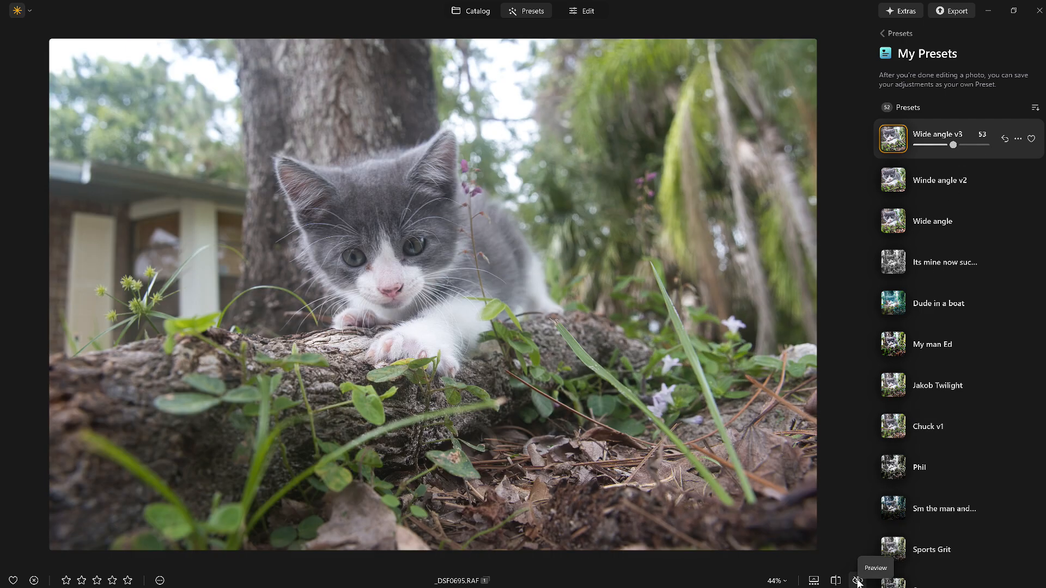
{"action": "left_click", "coordinate": [858, 580]}
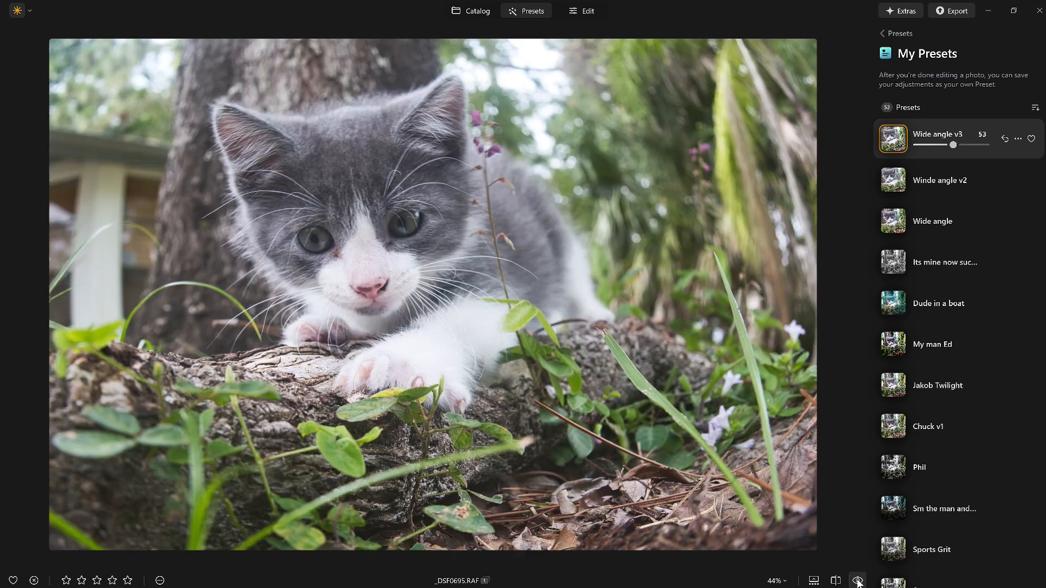